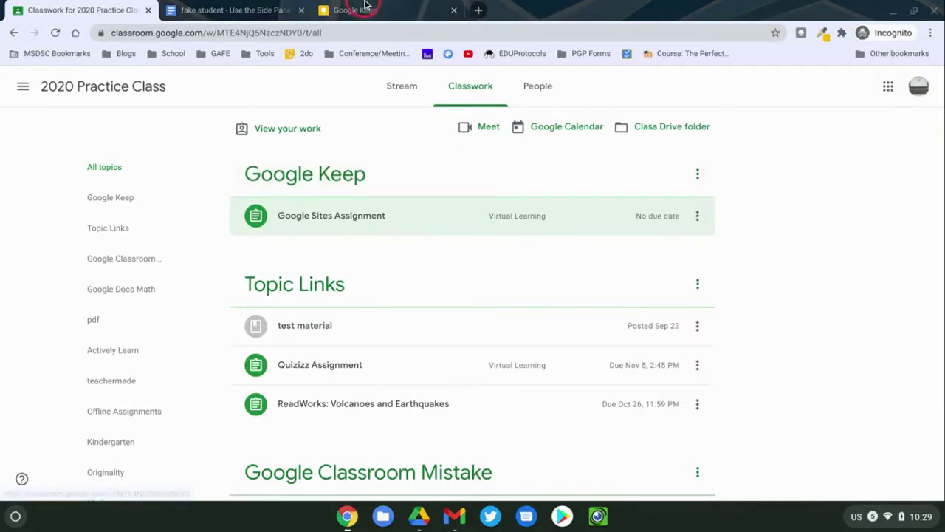
Step: Open the website linked in the Google Sites Assignment and view the Keep extension's saved note for its Google Keep page
click(568, 216)
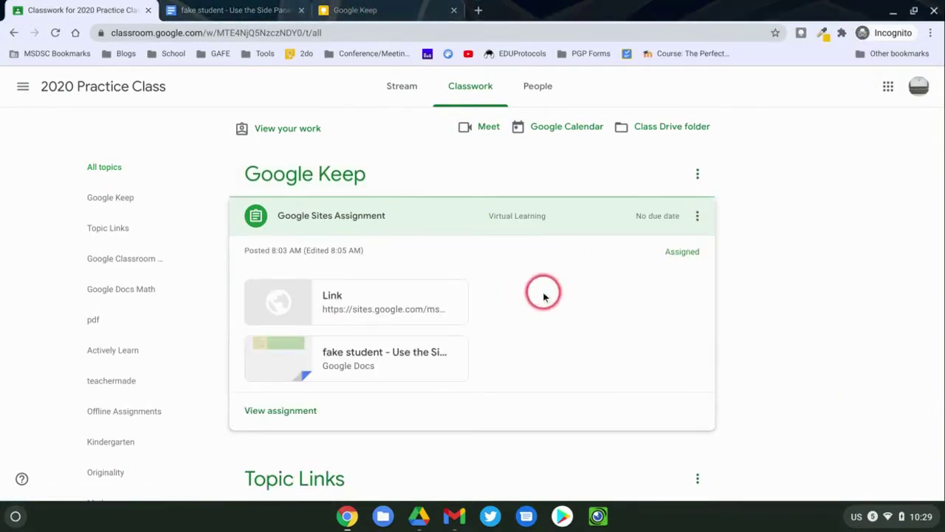
click(413, 311)
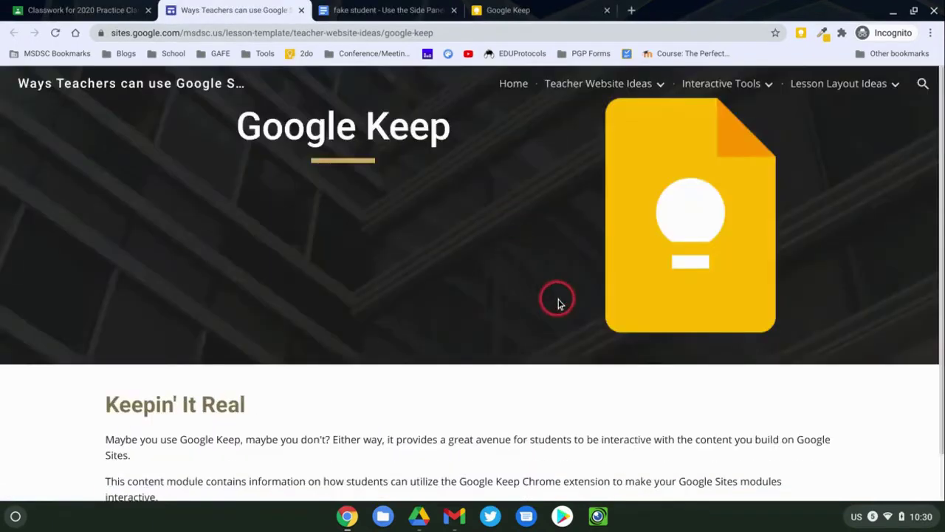
scroll(559, 332, down, 1)
scroll(559, 347, up, 1)
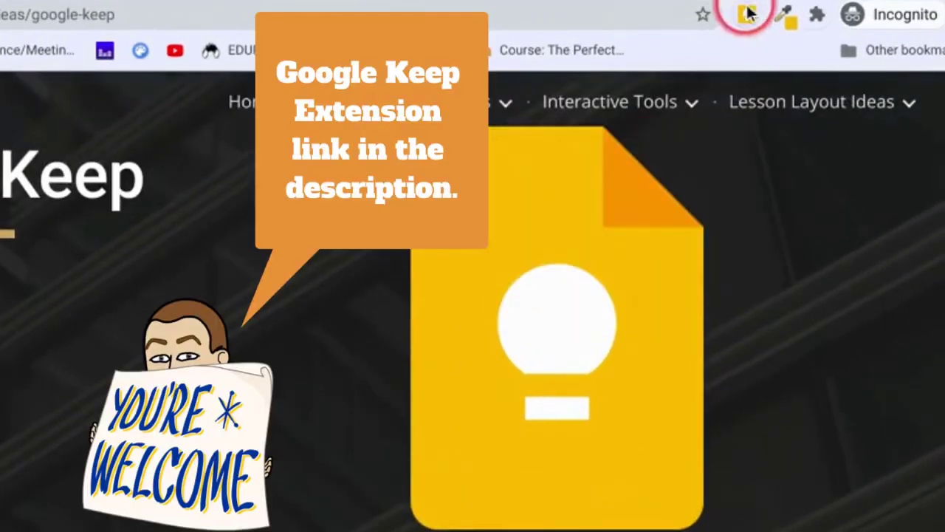
click(750, 17)
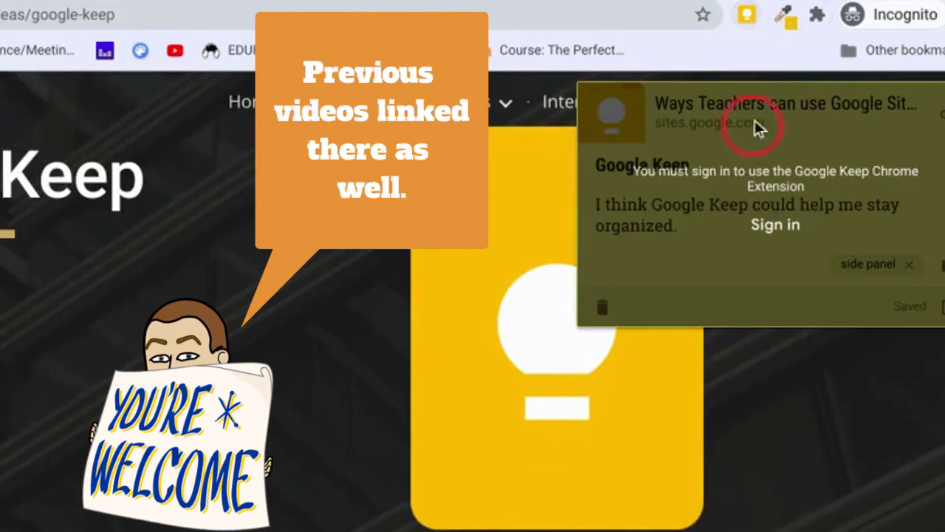
click(691, 238)
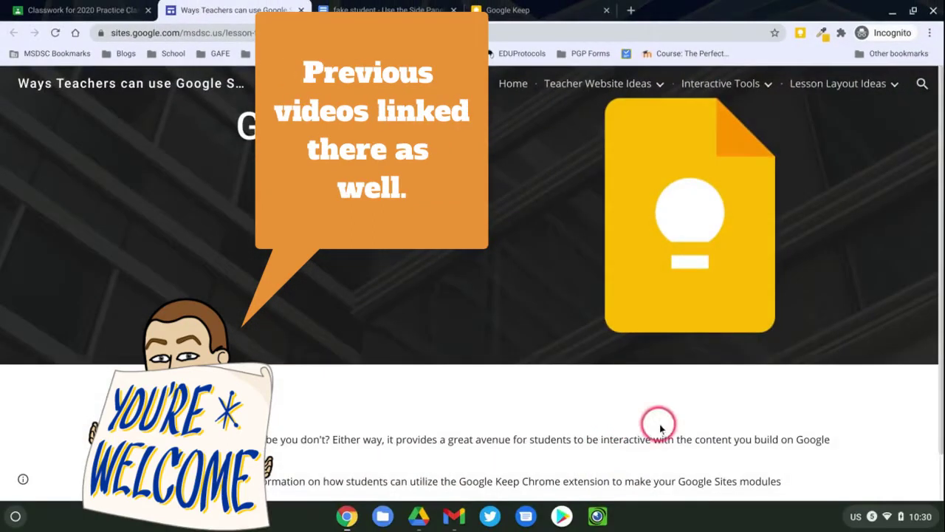
Step: Open the site's Download the Keep Extension page and view the Keep extension's saved note for it
scroll(538, 486, down, 2)
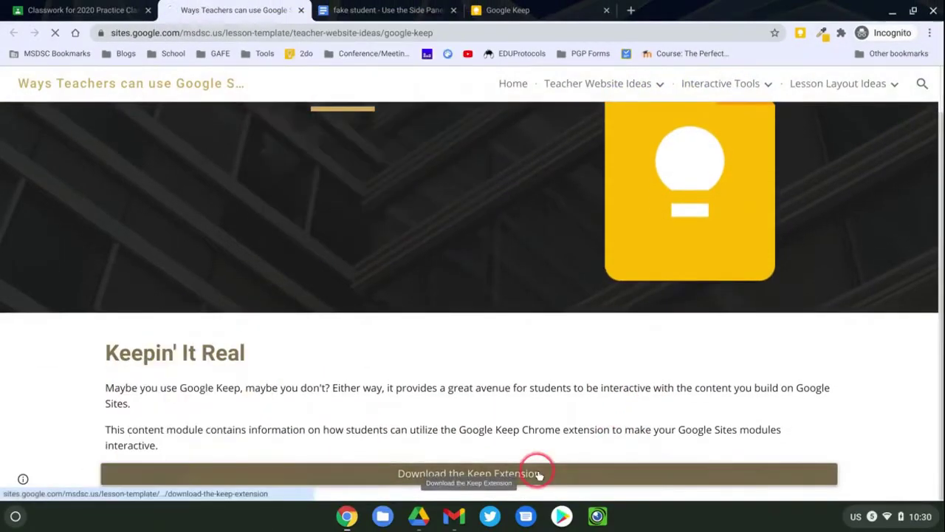
click(539, 477)
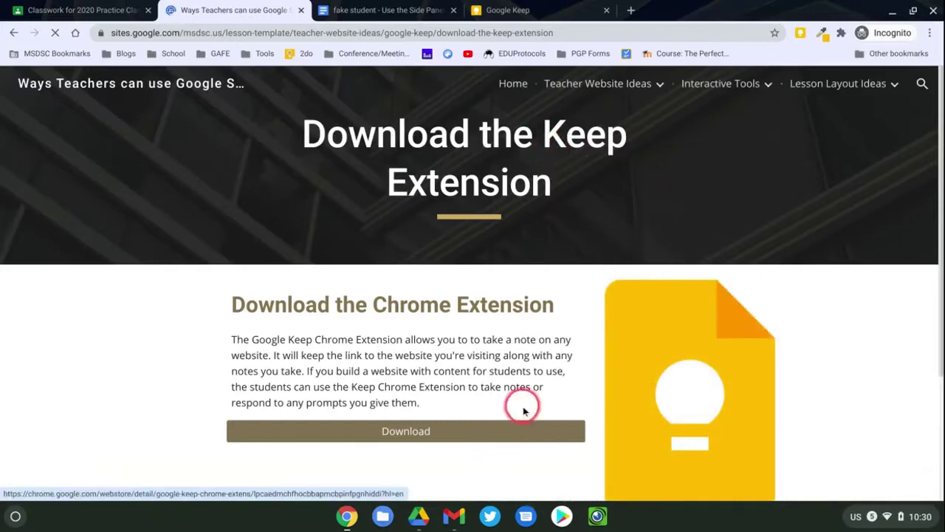
click(802, 32)
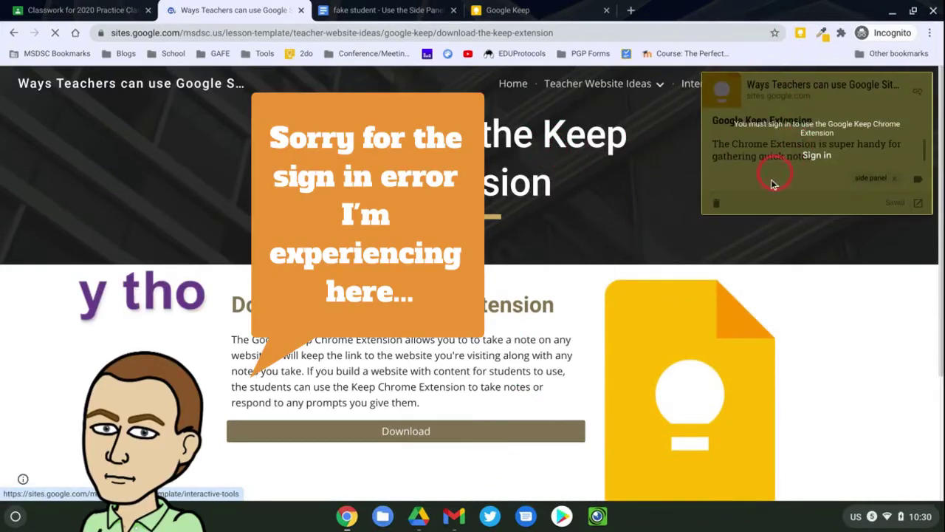
click(701, 138)
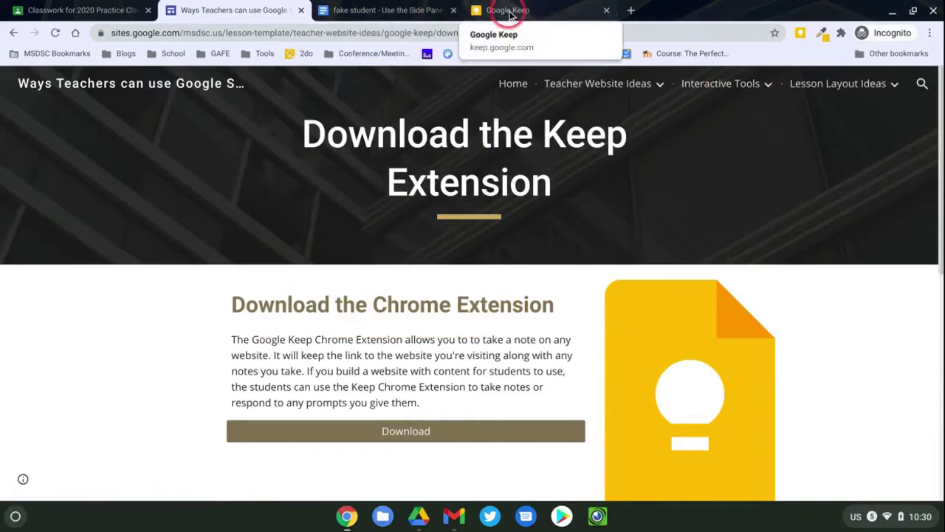
Step: Open the "Use the Side Panel" document from the Google Sites Assignment in Classroom and close its duplicate tab
click(386, 9)
click(133, 11)
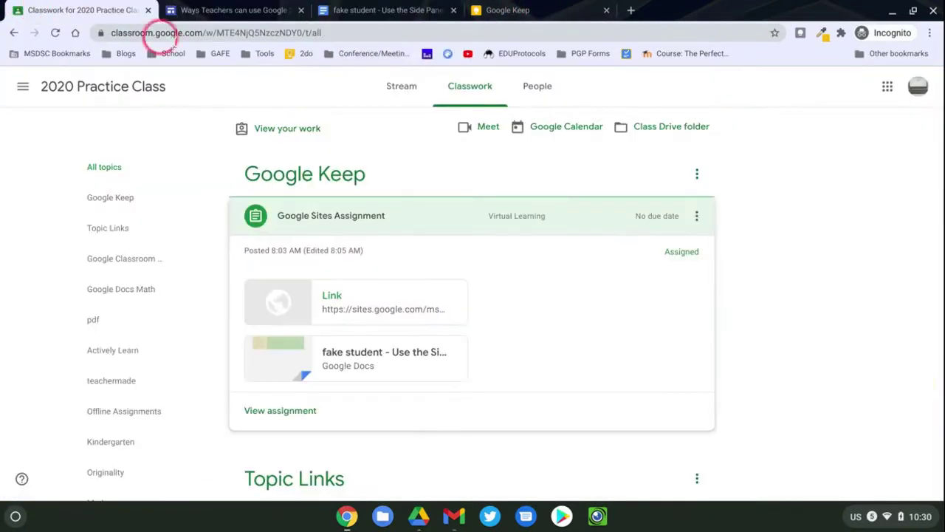
click(415, 308)
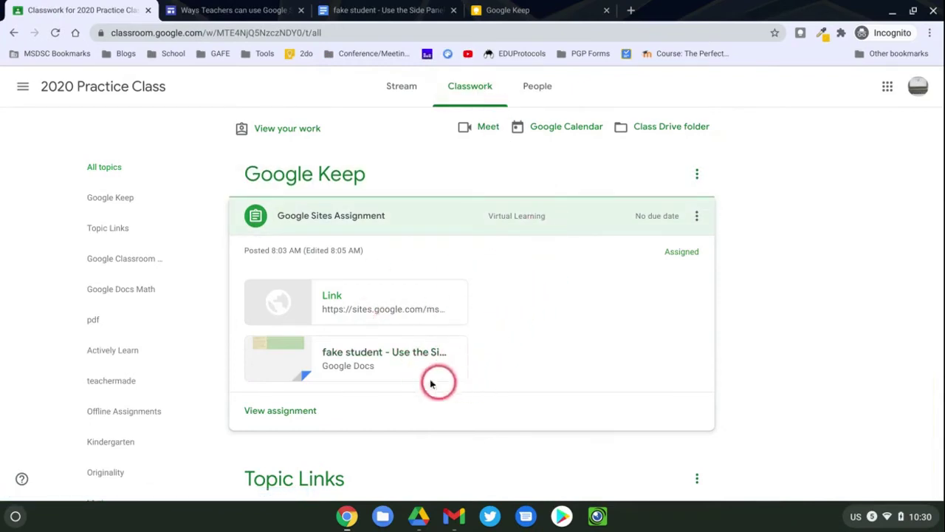
click(389, 355)
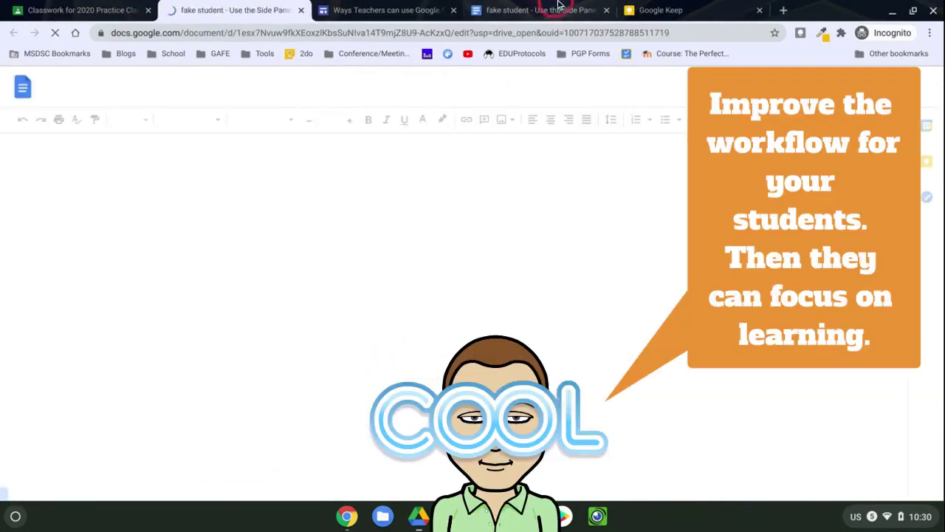
click(606, 11)
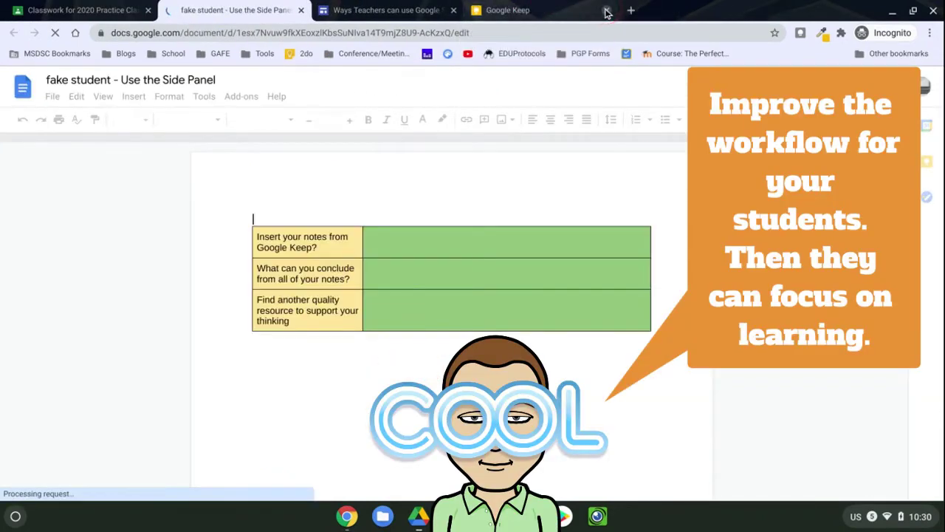
Step: Look at the saved notes in the full Google Keep site and return to the assignment document
click(930, 174)
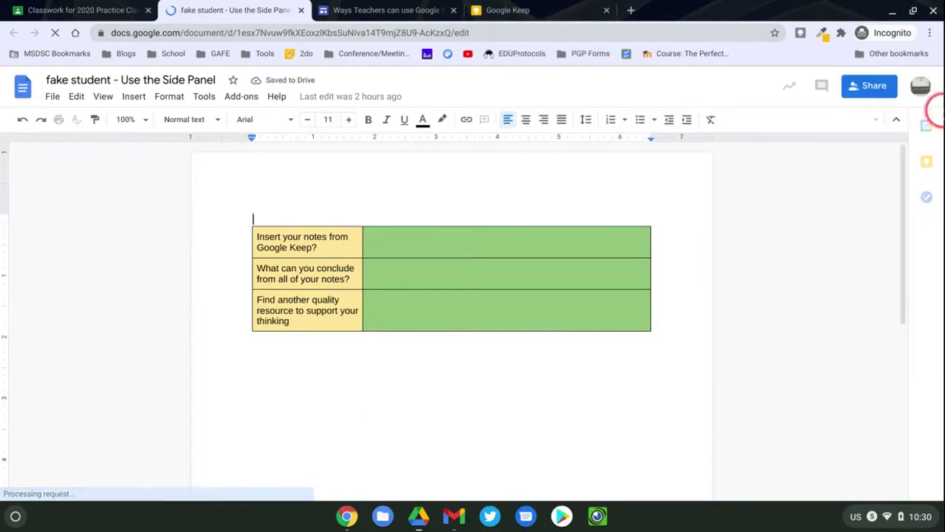
click(932, 170)
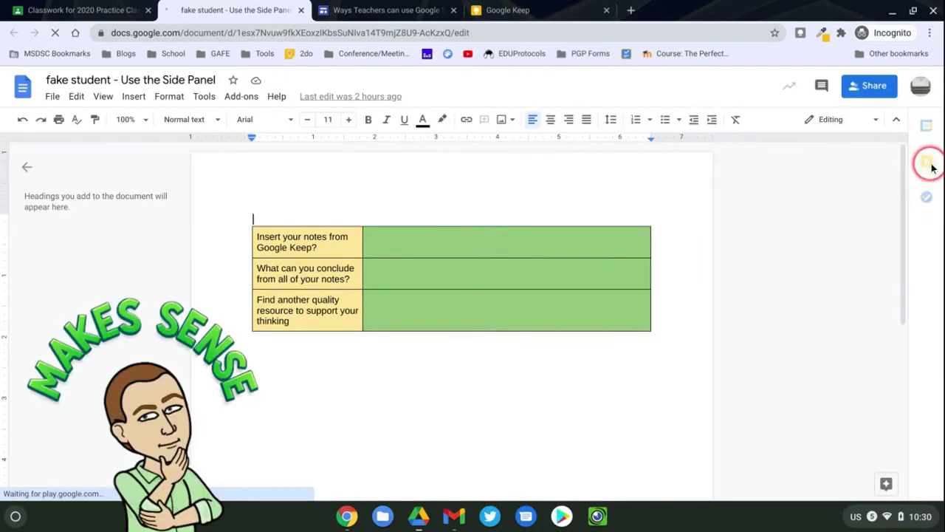
click(559, 11)
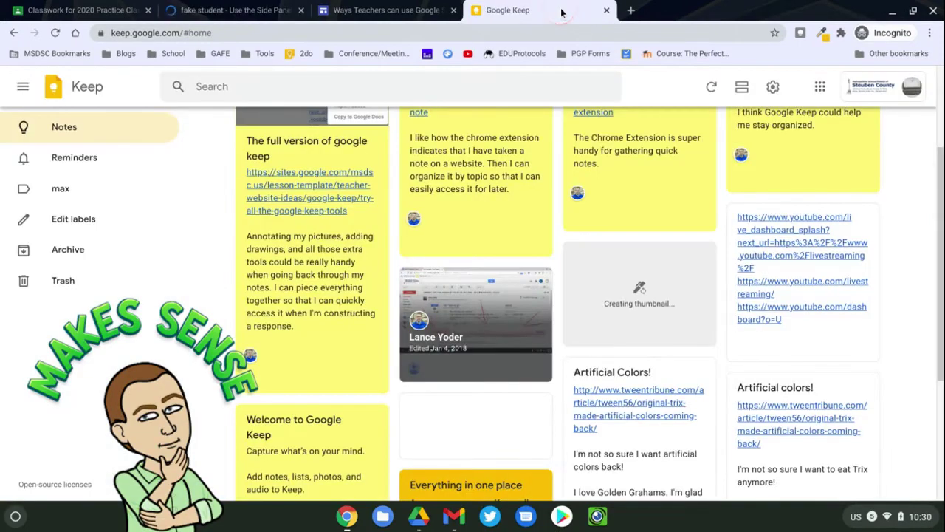
click(251, 10)
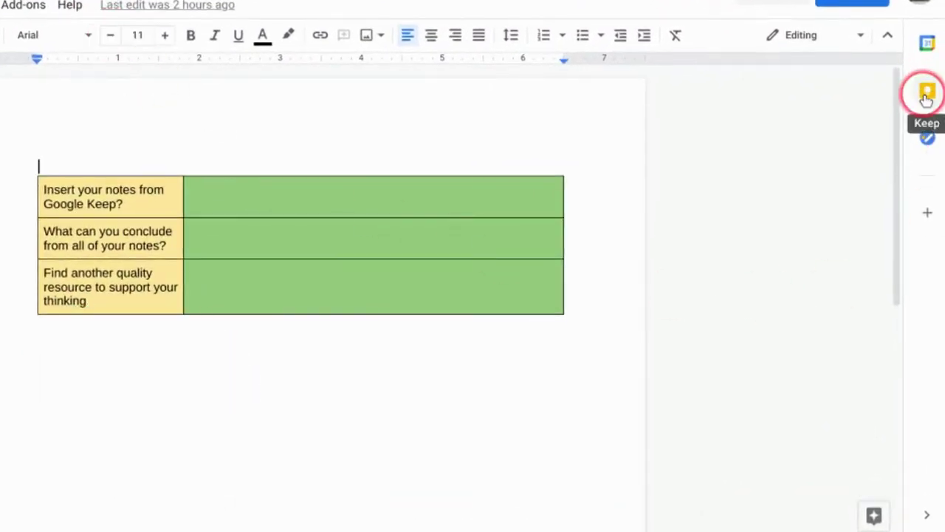
Step: Hide and show the document's side panel again, and open Keep in it
click(928, 519)
click(929, 518)
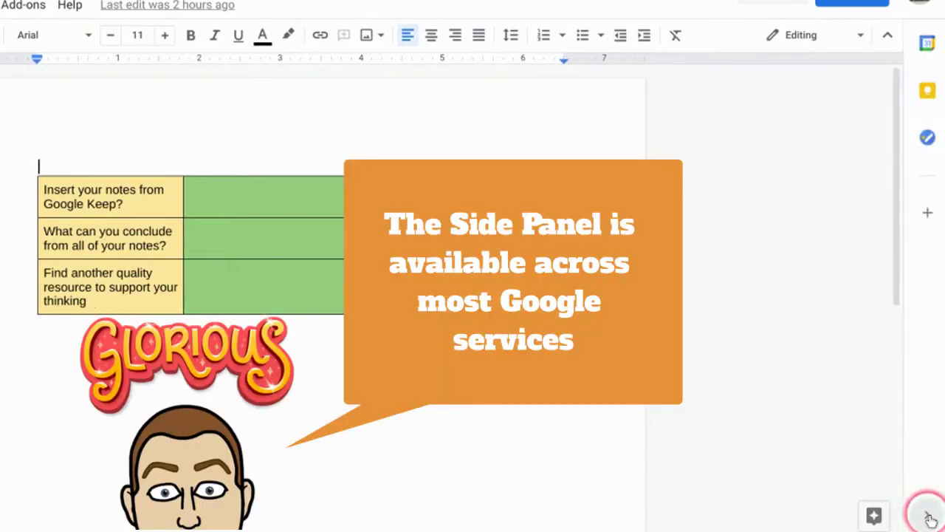
click(929, 519)
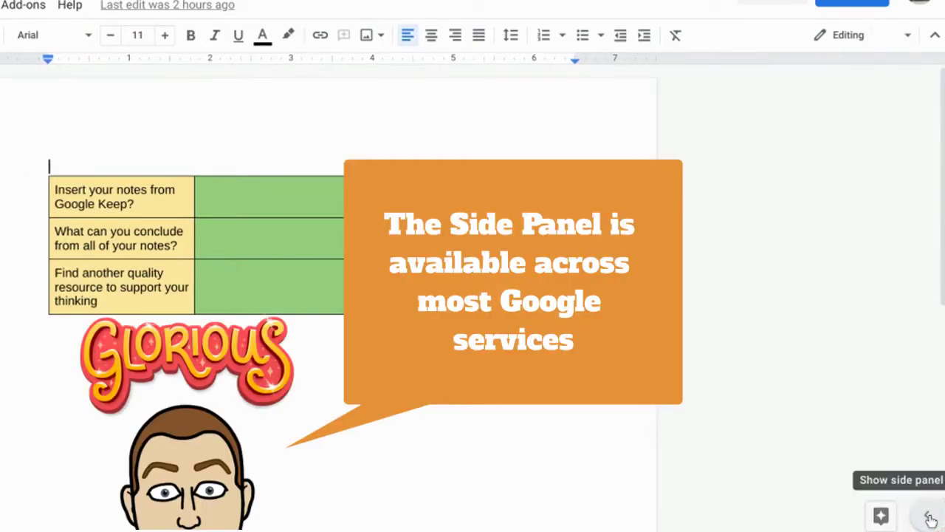
click(929, 519)
click(928, 93)
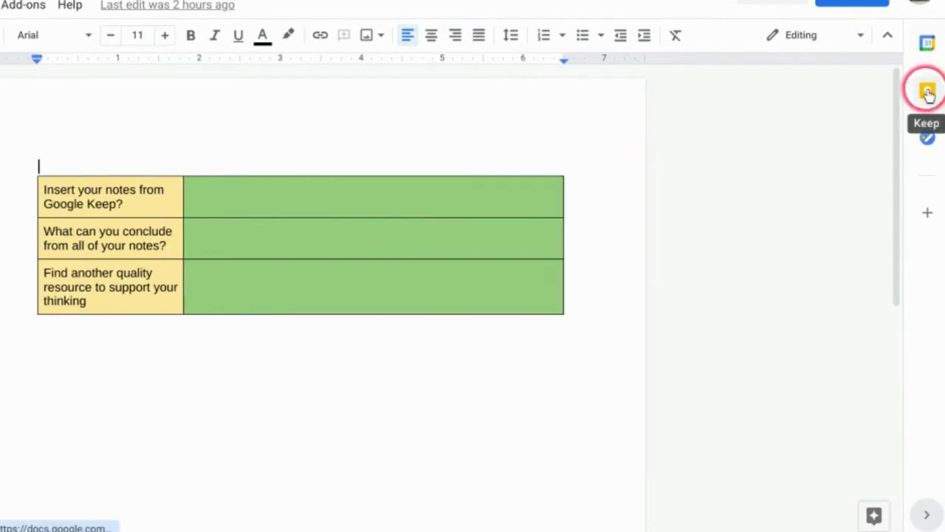
Step: Search the Keep notes beside the document for "keep" and look through the matching notes
click(855, 77)
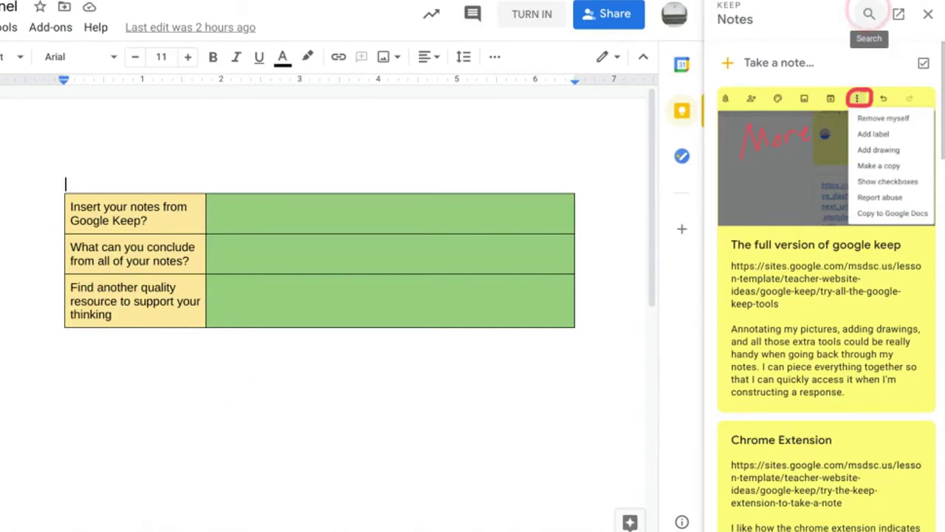
click(871, 15)
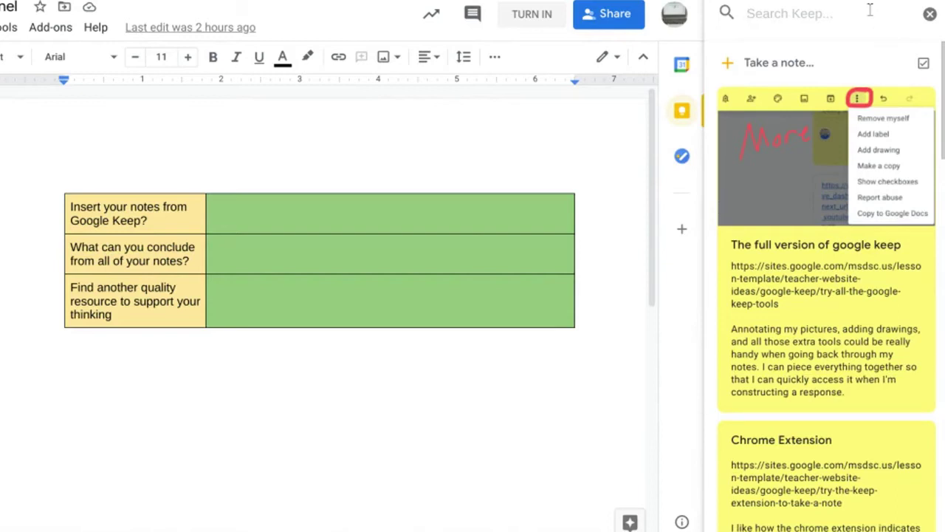
text(keep)
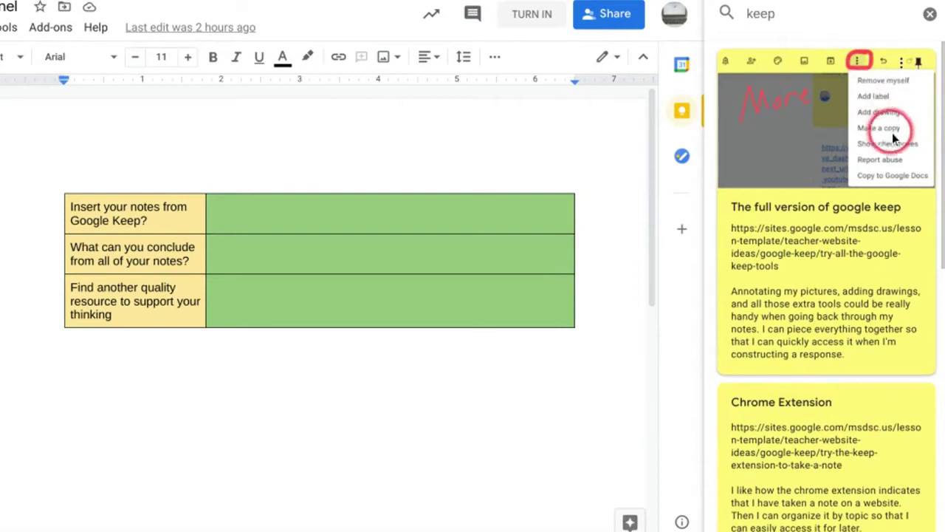
scroll(890, 151, down, 1)
scroll(893, 166, down, 6)
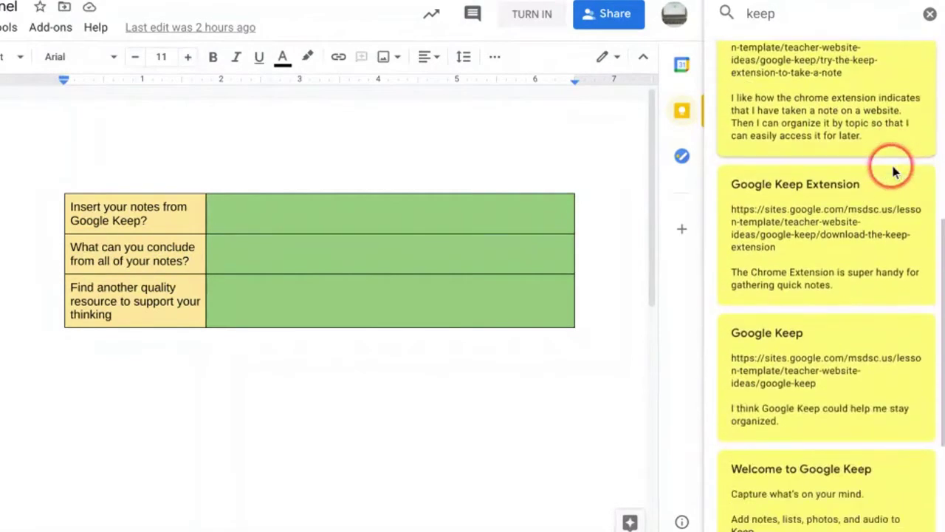
scroll(893, 181, down, 2)
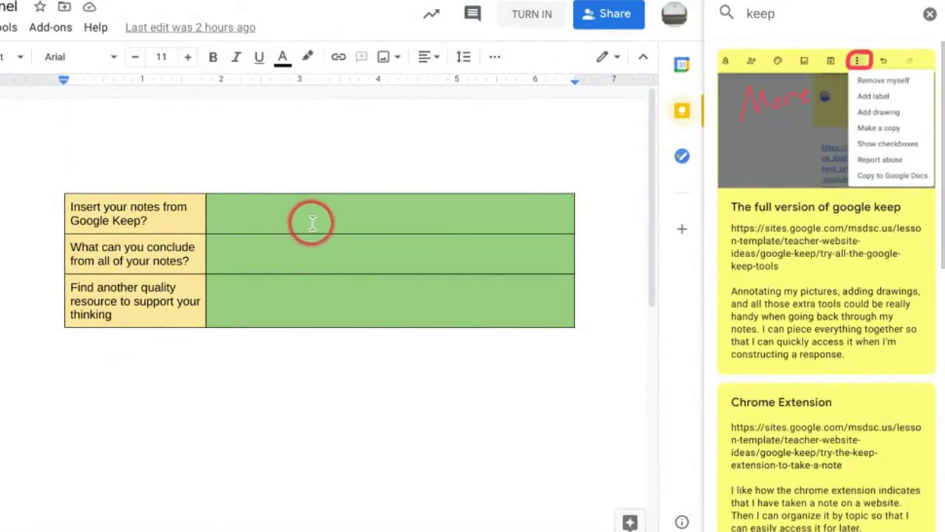
scroll(785, 289, down, 1)
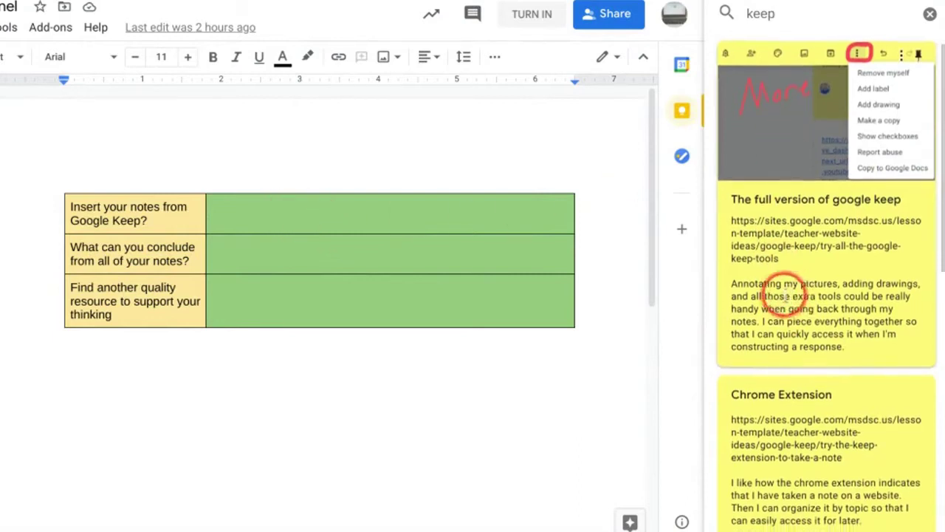
Step: Insert the note "The full version of google keep" into the empty cell beside "Insert your notes from Google Keep?"
click(330, 208)
scroll(828, 236, down, 2)
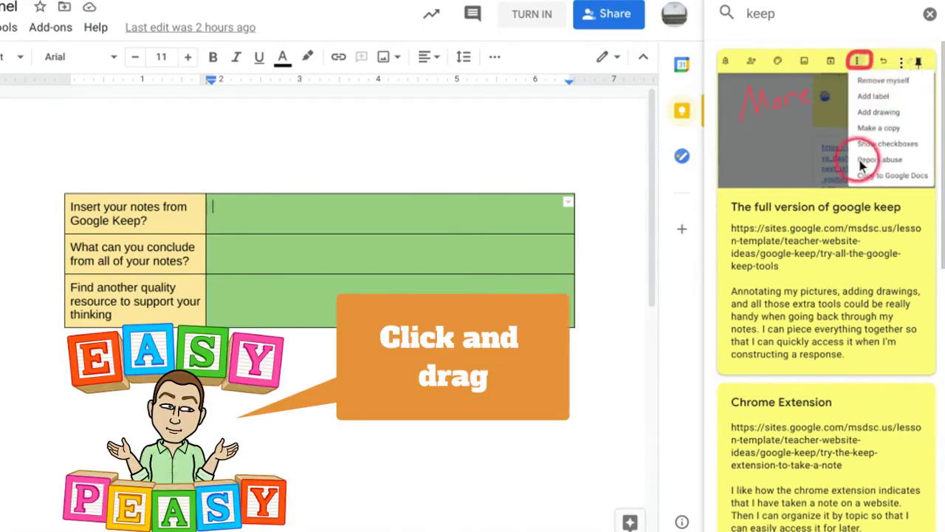
mouse_move(828, 166)
mouse_down()
mouse_move(393, 212)
mouse_move(229, 216)
mouse_up()
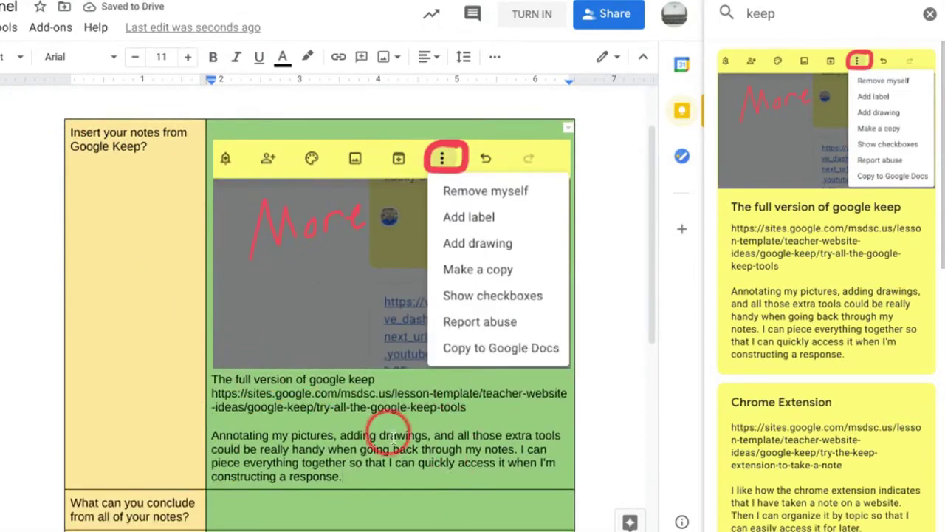
Step: Add line breaks below the inserted note and insert the "Chrome Extension" note there in the same cell
key(Return)
key(Return)
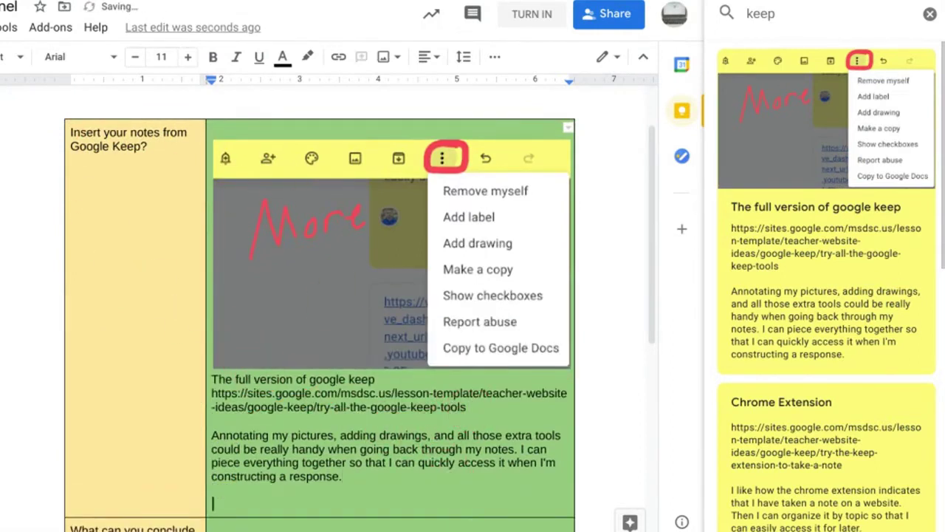
scroll(812, 367, down, 2)
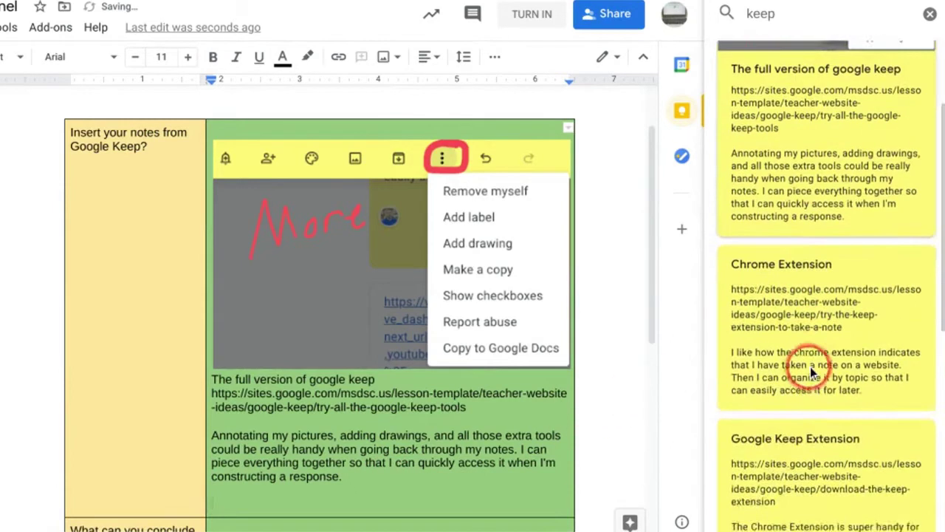
drag(806, 270, 248, 502)
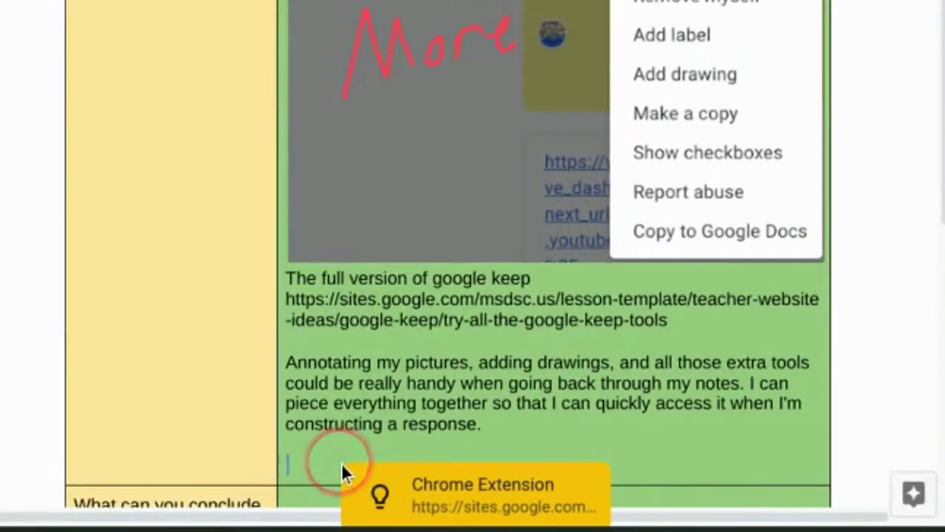
mouse_move(341, 466)
mouse_down()
mouse_move(342, 429)
mouse_move(534, 435)
mouse_move(525, 445)
mouse_move(365, 469)
mouse_move(330, 465)
mouse_up()
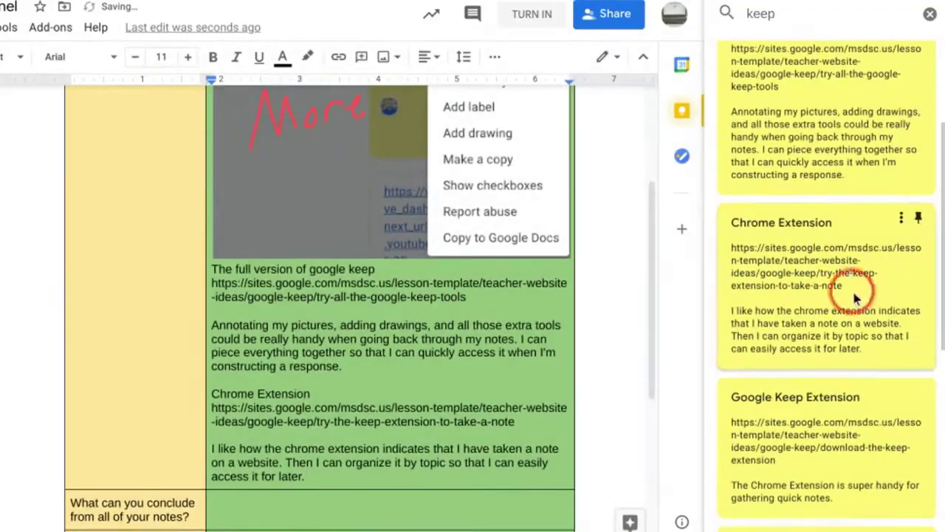
Step: Add line breaks below the inserted "Chrome Extension" note and insert the "Google Keep Extension" note there in the same cell
scroll(857, 369, down, 3)
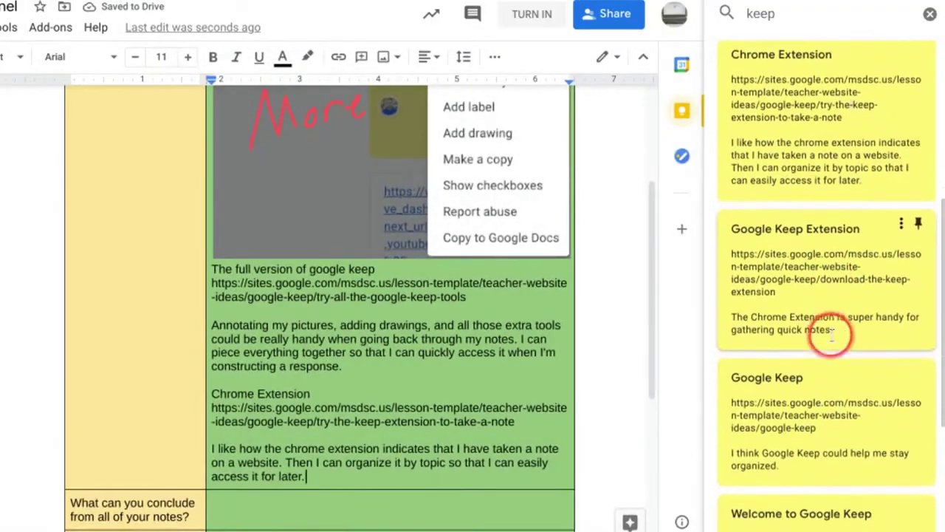
drag(844, 386, 392, 486)
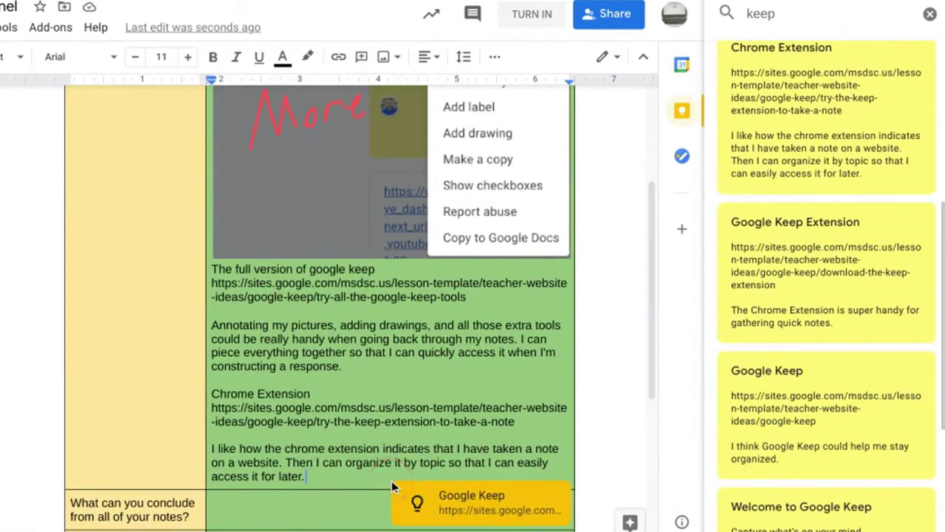
drag(384, 484, 783, 391)
key(Return)
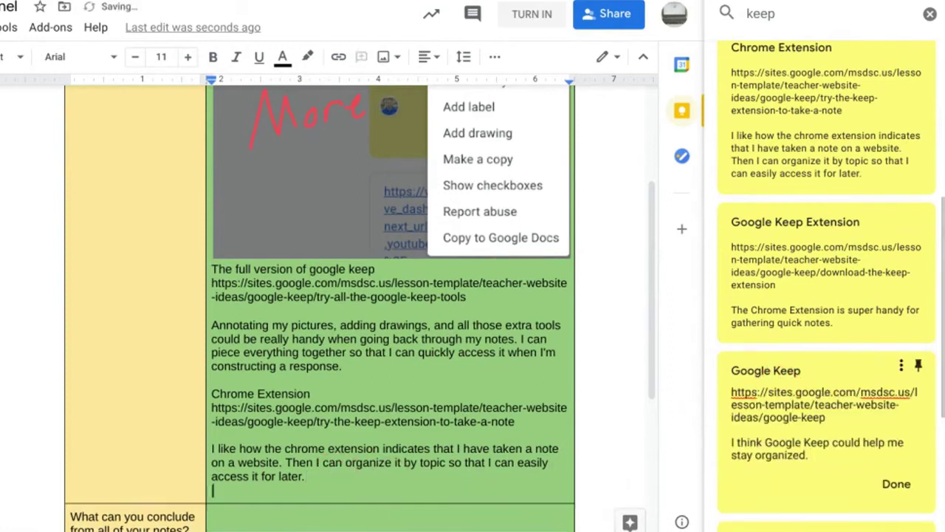
click(772, 403)
click(868, 222)
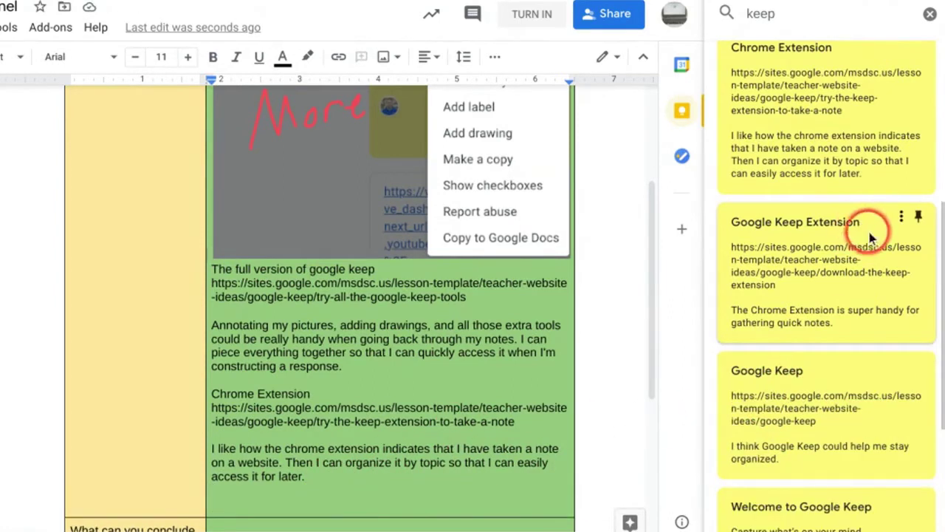
drag(870, 230, 258, 363)
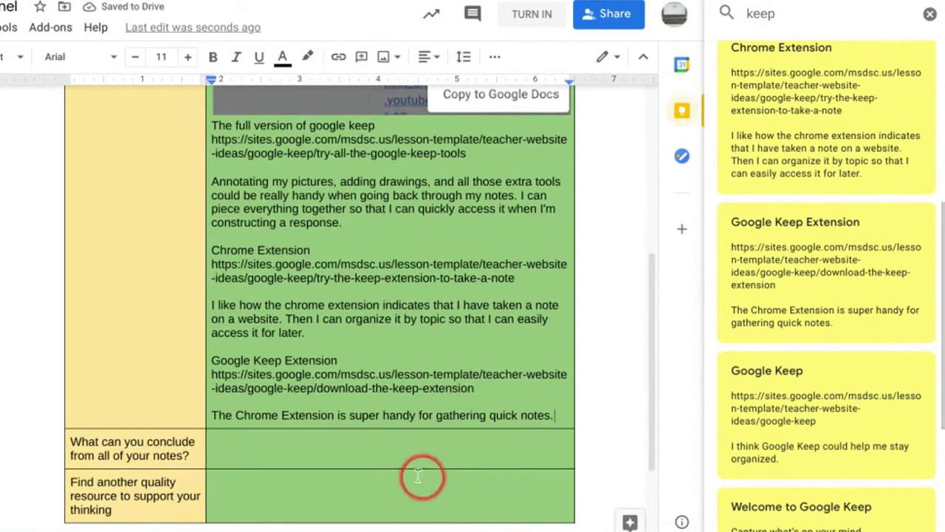
Step: Write a conclusion beside "What can you conclude from all of your notes?" about Keep being organized, searchable and accessible, with notes copied in or transcribed
scroll(463, 355, up, 4)
scroll(430, 382, down, 6)
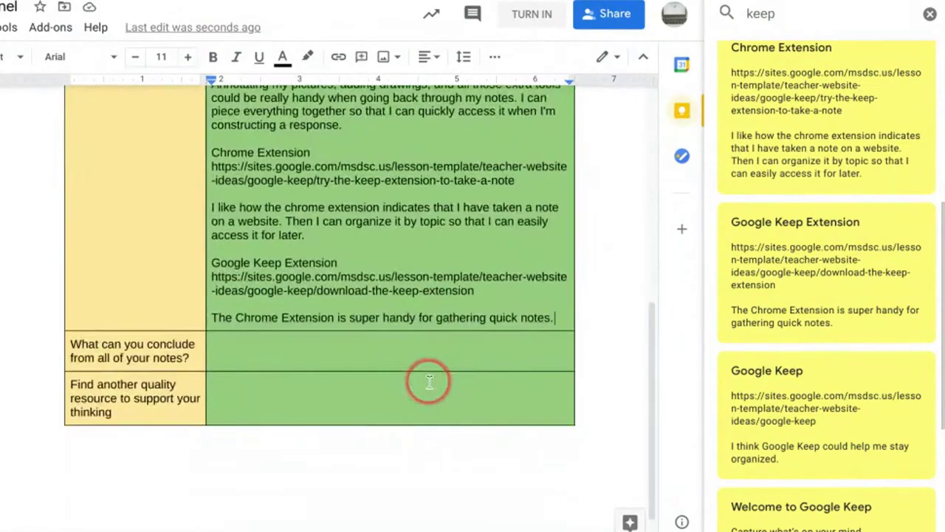
scroll(430, 382, up, 6)
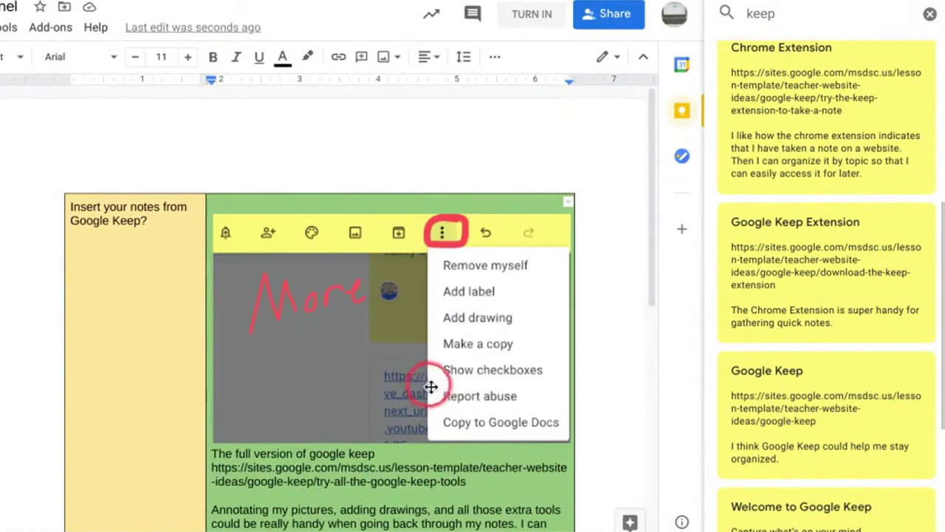
scroll(446, 396, down, 6)
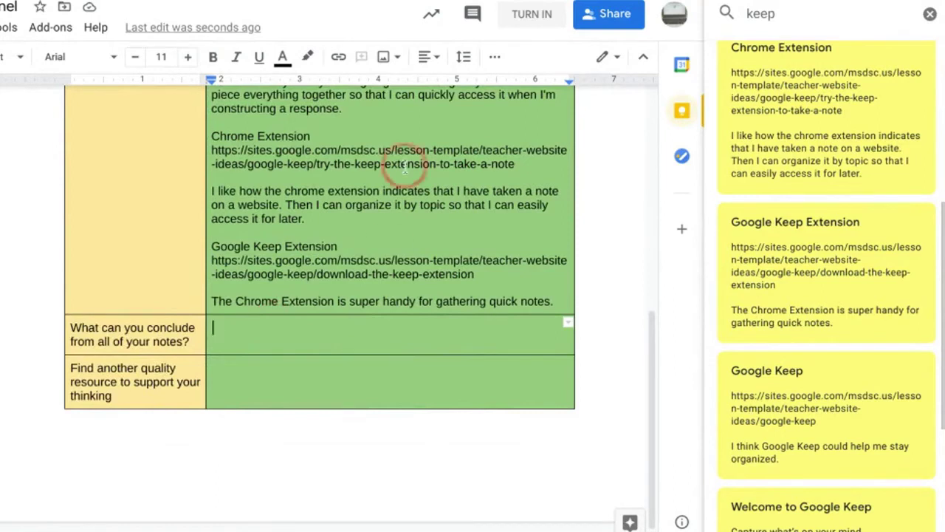
scroll(432, 262, up, 6)
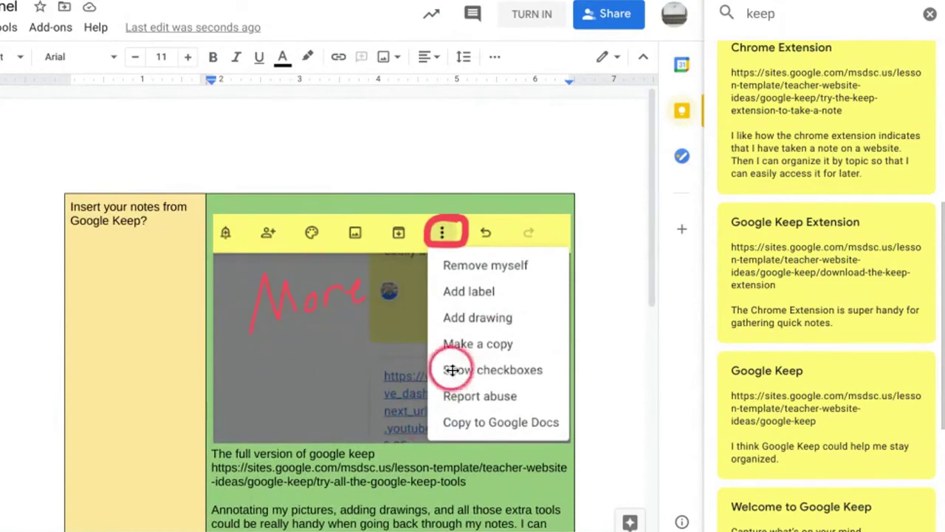
scroll(491, 395, down, 5)
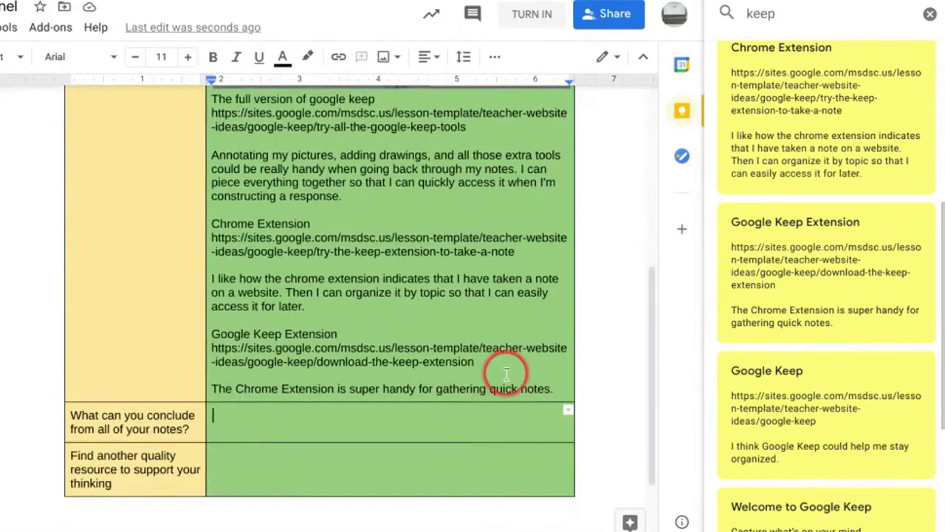
scroll(507, 373, down, 1)
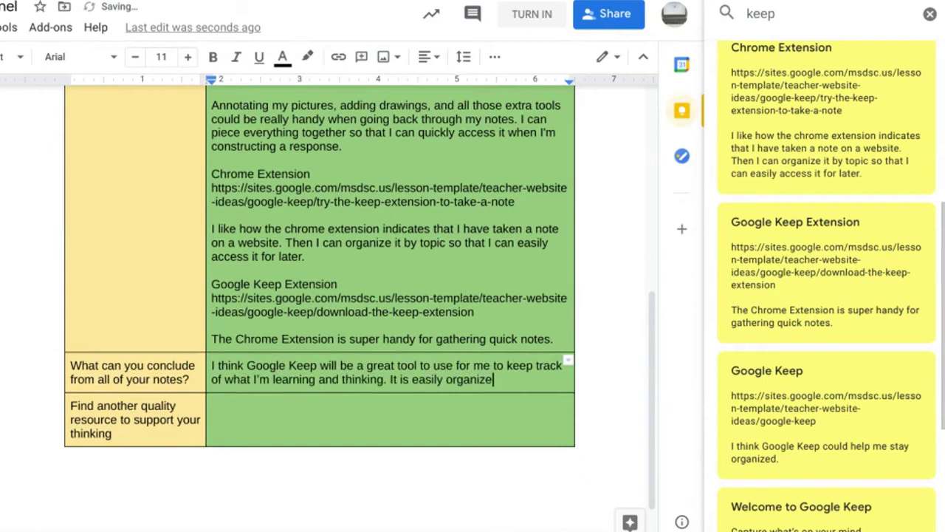
text(chable. I love how ac)
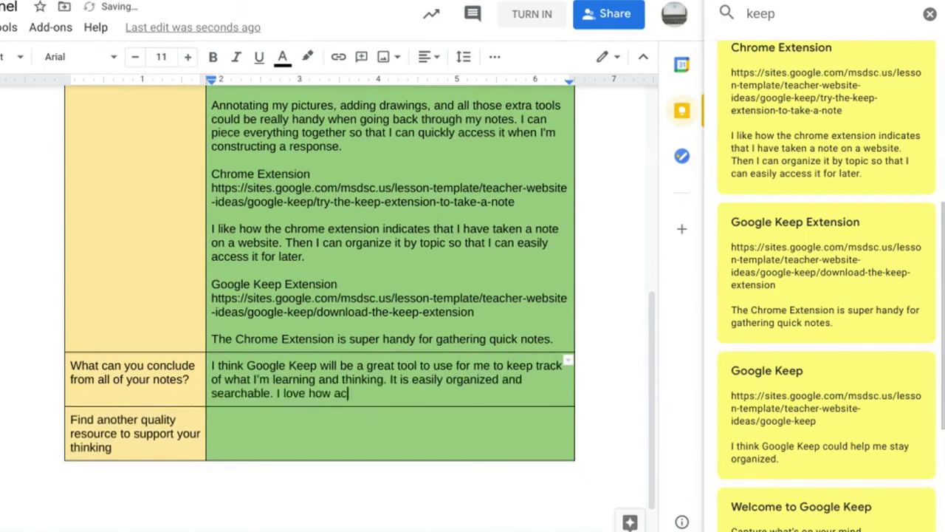
text(cessible it is as well. If want to copy my notes over, I can drag them in. If)
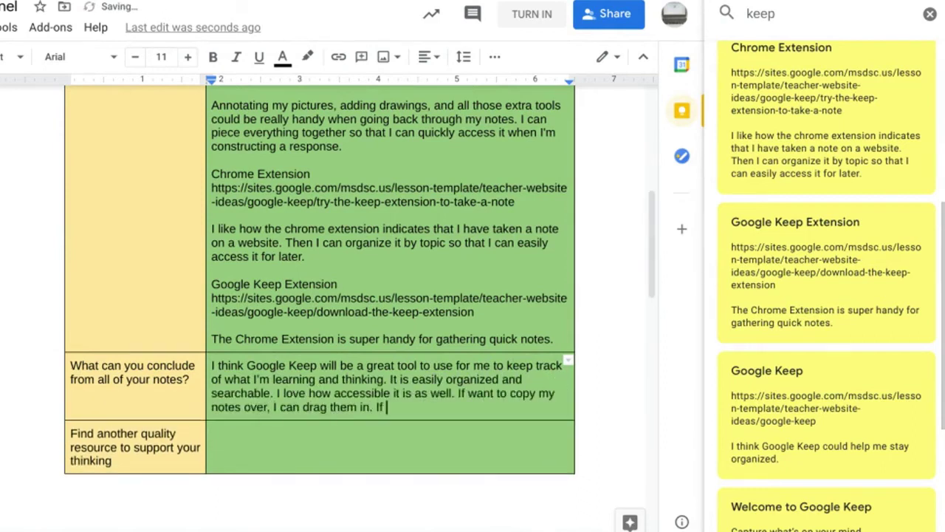
text( would rather transcribe it, you can look at your notes and write.)
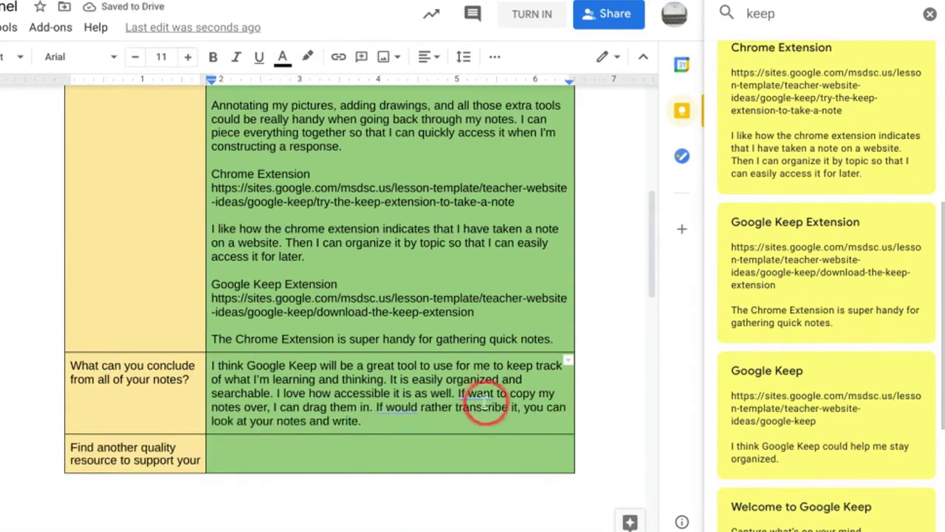
Step: Accept the grammar suggestions in the conclusion, correcting the phrases to "If I want" and "If you would"
click(486, 403)
click(491, 366)
click(399, 405)
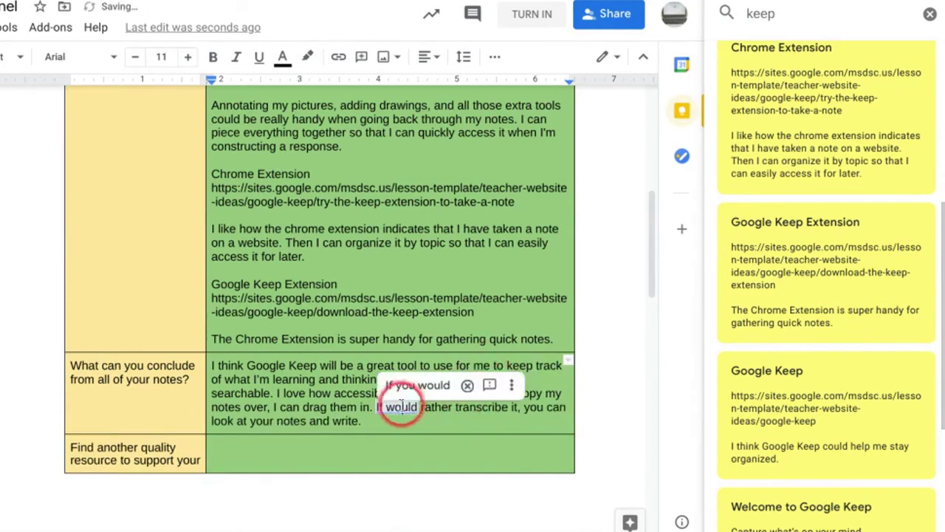
click(411, 384)
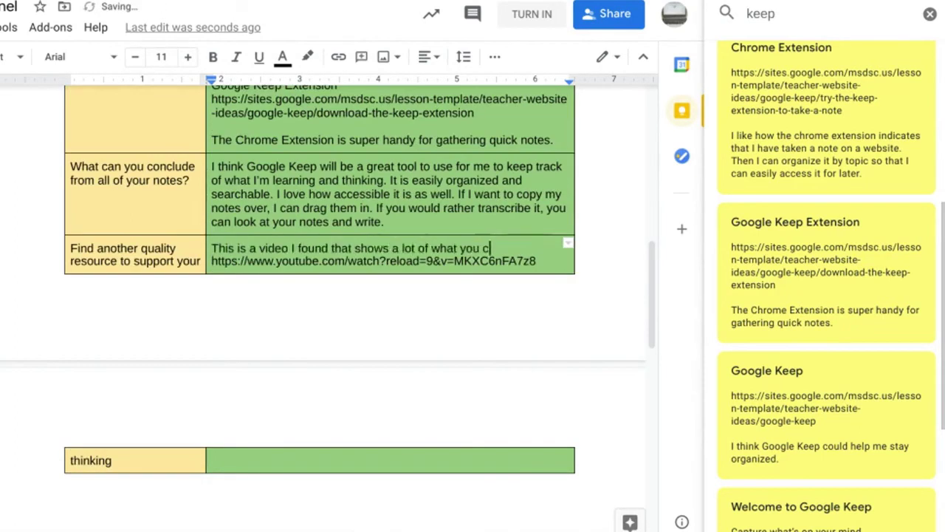
Step: Finish the text above the YouTube link with "can do with Google Keep. I'm looking forward to using some of these tools." and close Keep
text(an do with Google Keep. I'm looking forward to using some of these tools.)
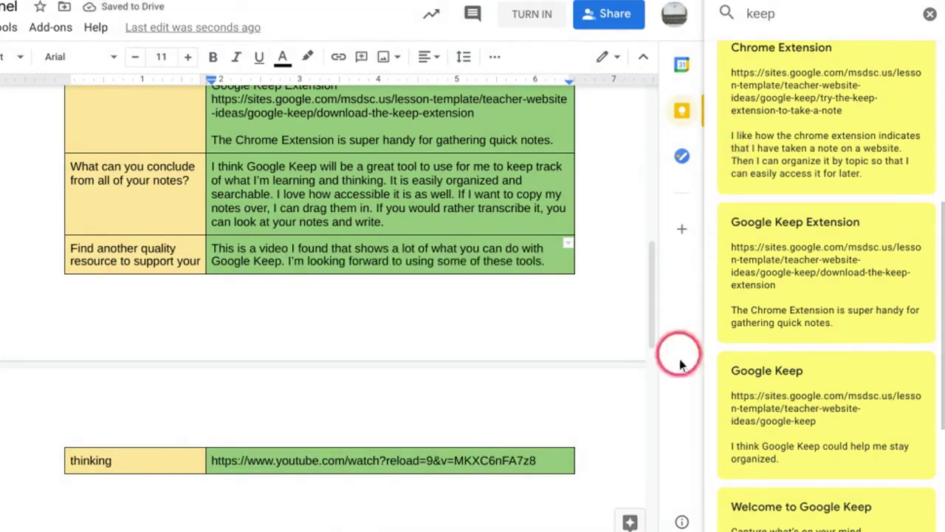
click(930, 15)
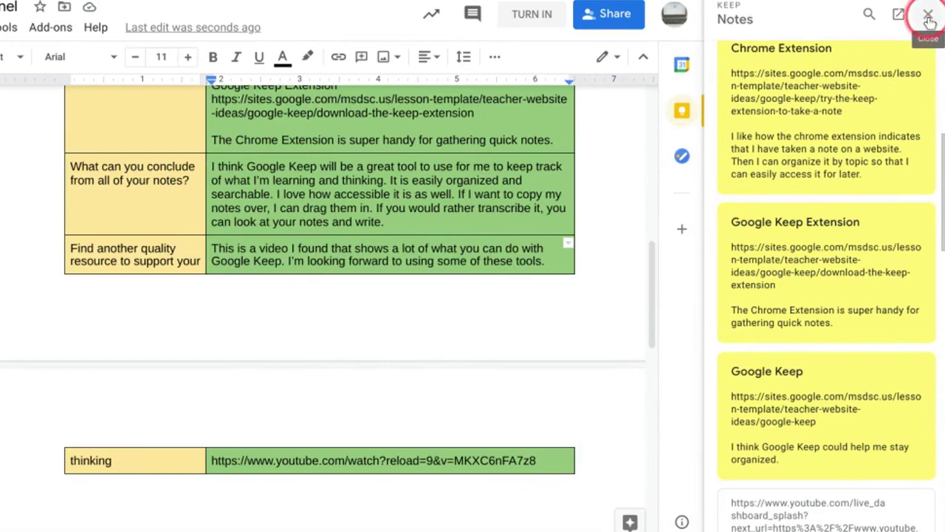
click(929, 18)
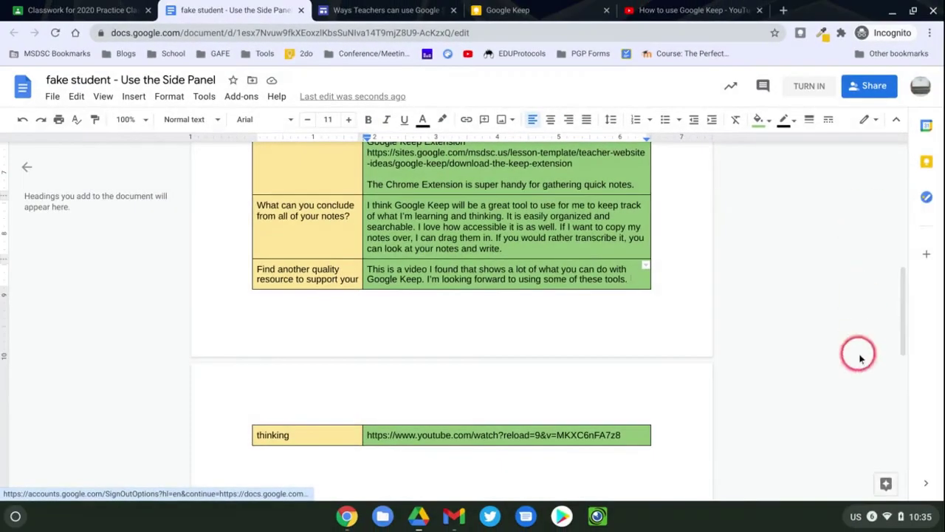
Step: Turn in the finished document on the Google Sites Assignment page in Classroom, and return to the document to look it over
scroll(715, 337, up, 10)
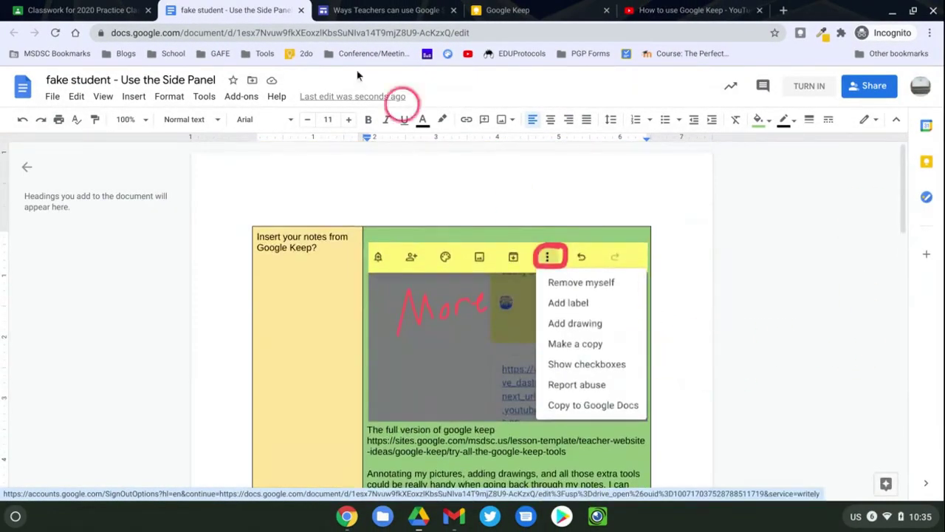
click(104, 11)
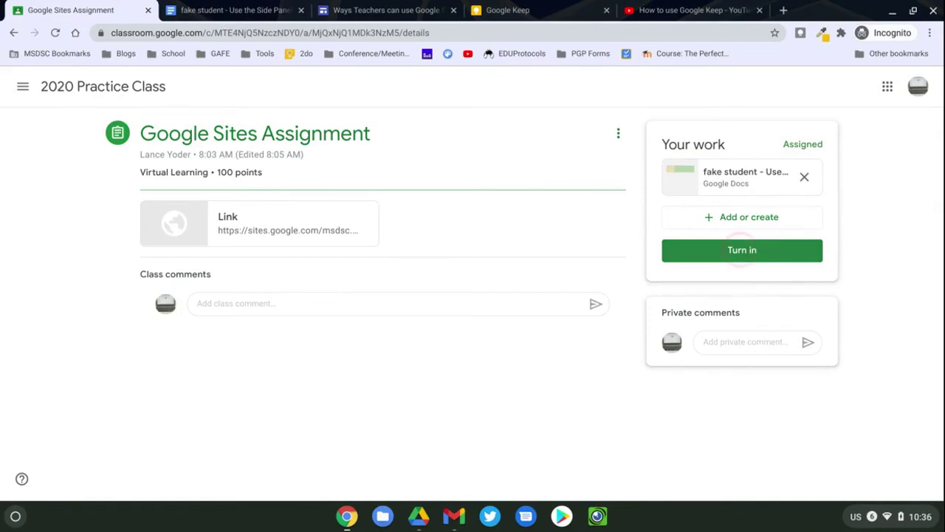
click(759, 253)
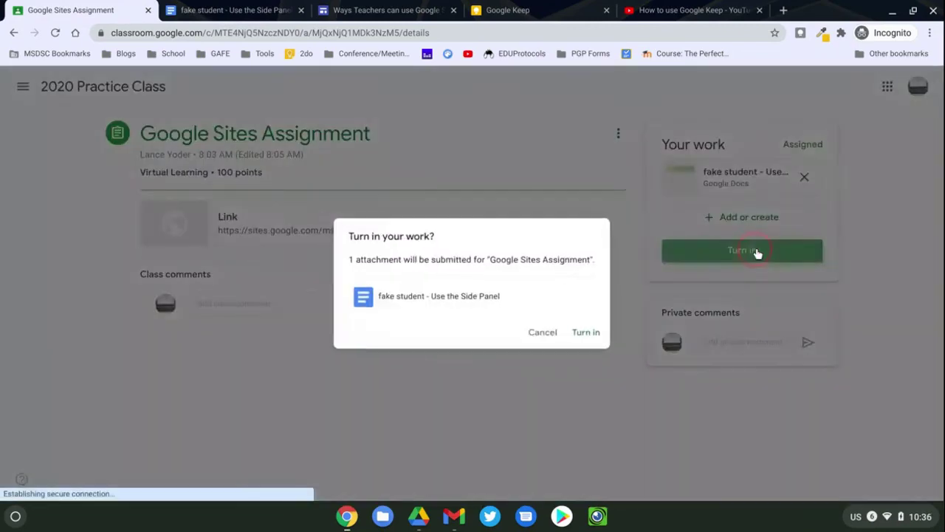
click(587, 338)
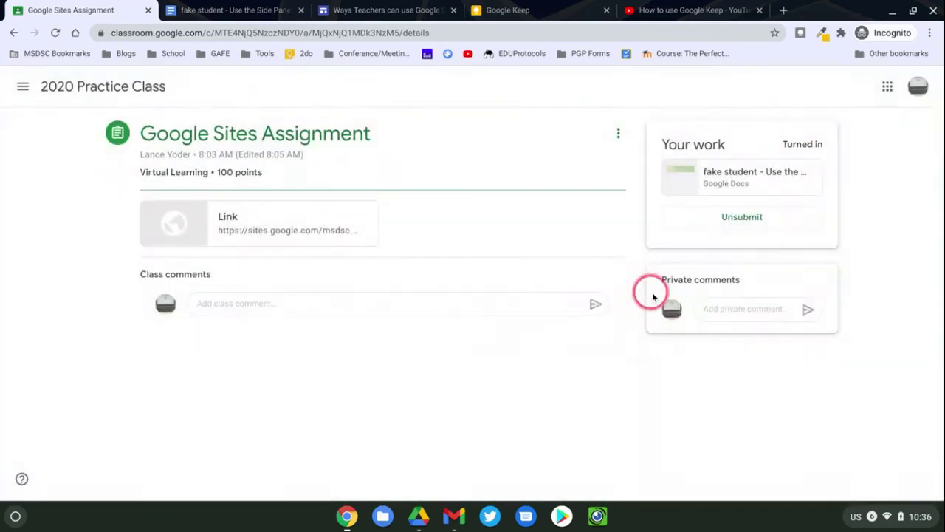
click(282, 9)
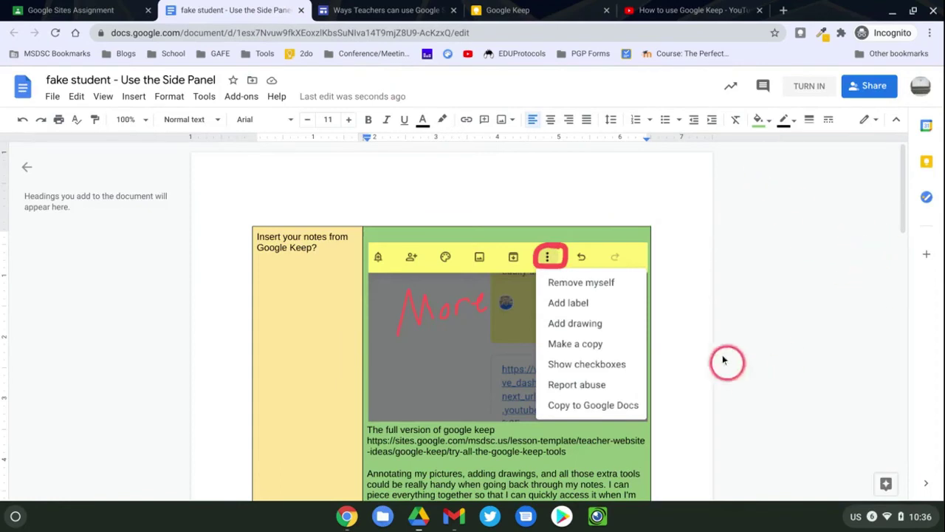
scroll(683, 336, down, 10)
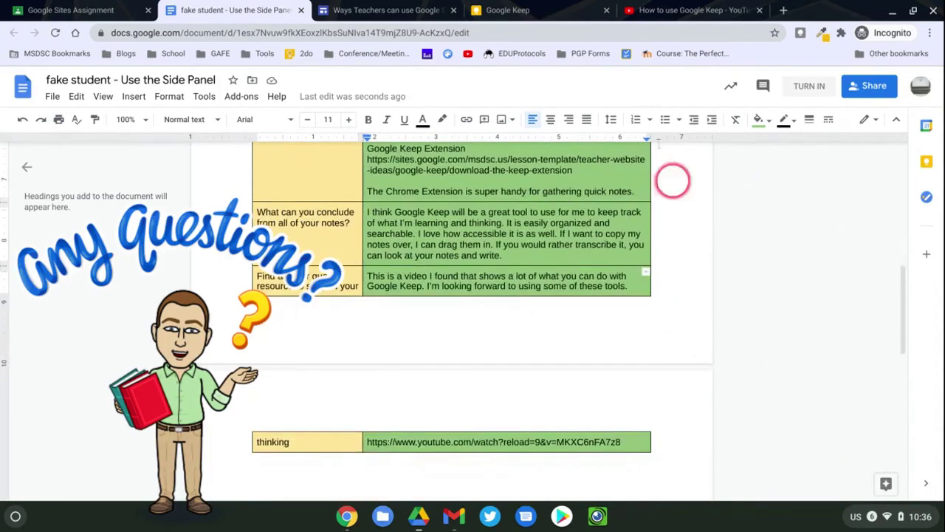